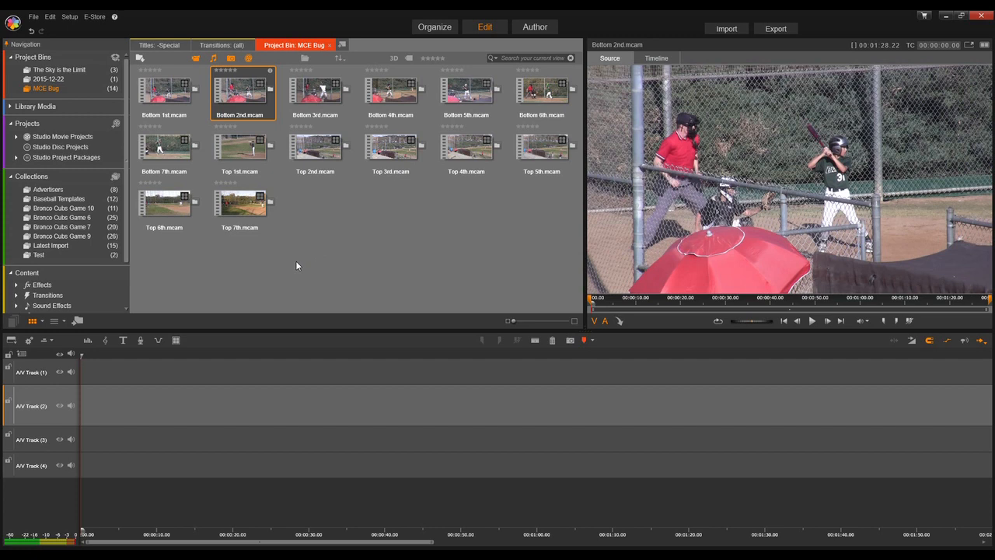
Open the Bottom 2nd.mcam clip from the MCE Bug bin in the Multi-Camera Editor
click(317, 220)
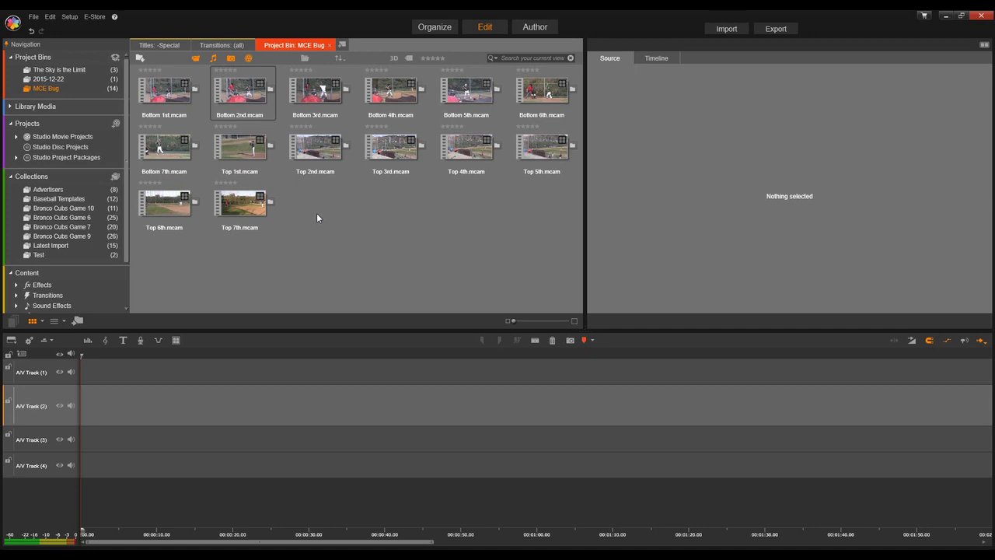
click(269, 116)
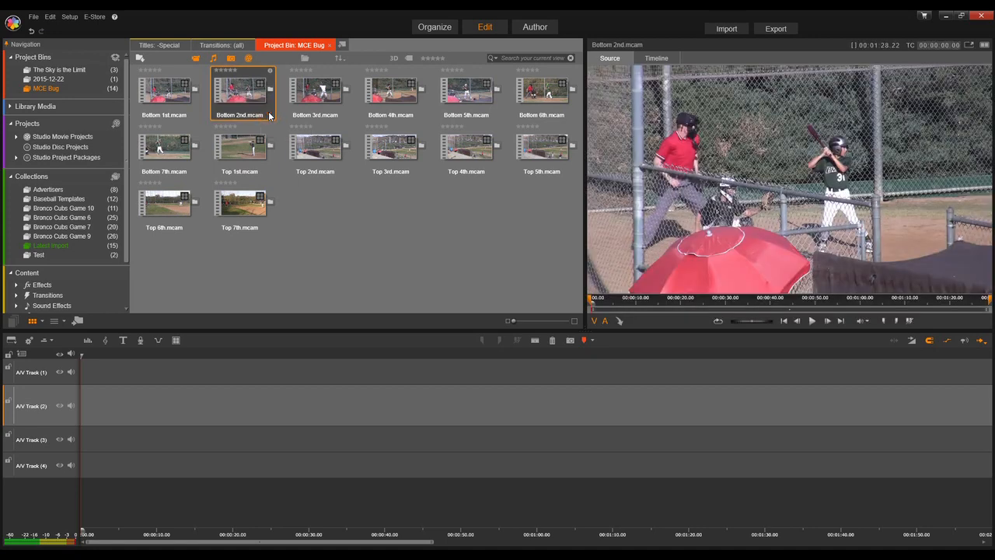
right_click(270, 114)
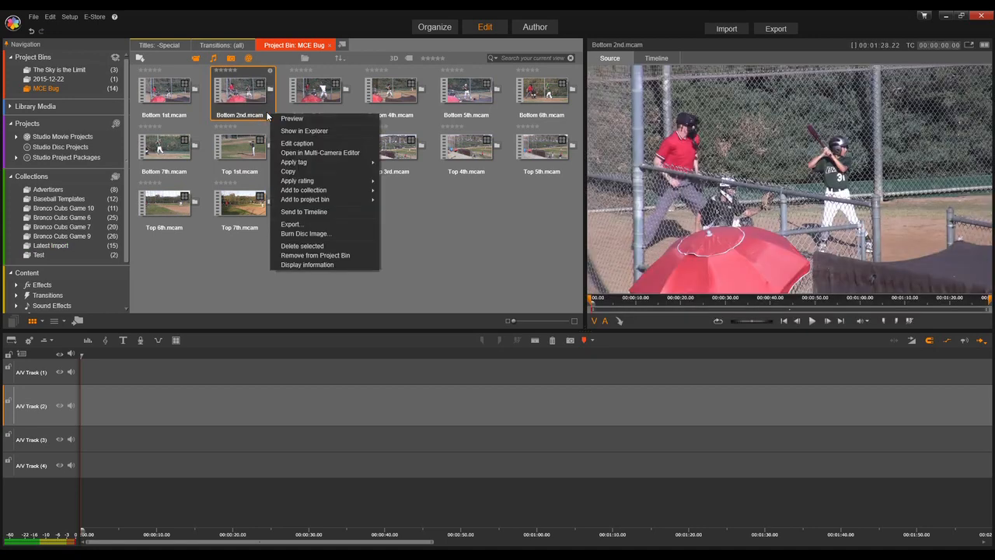
click(313, 154)
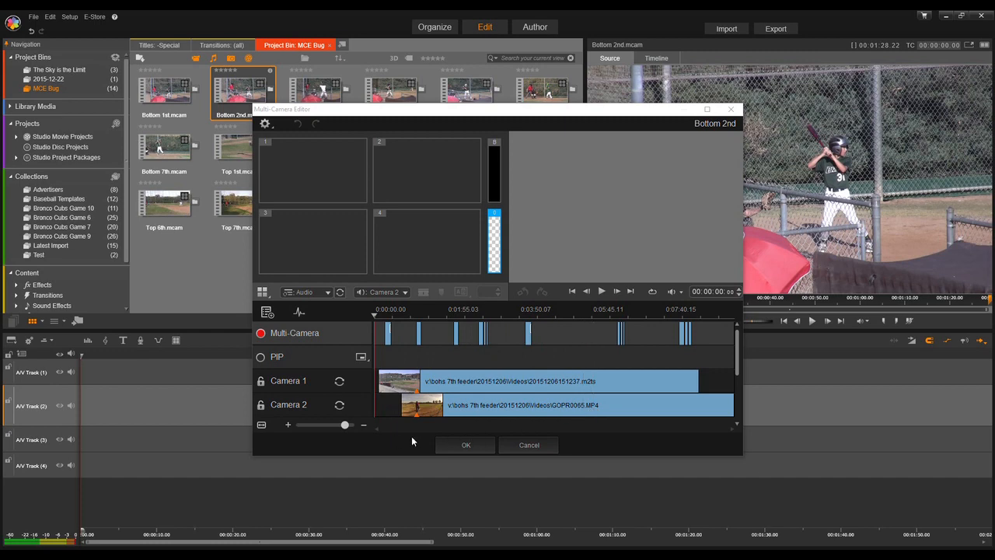
Scrub the multi-camera edit to about 00:08:01, just before its last cuts, and reposition the editor window
click(376, 317)
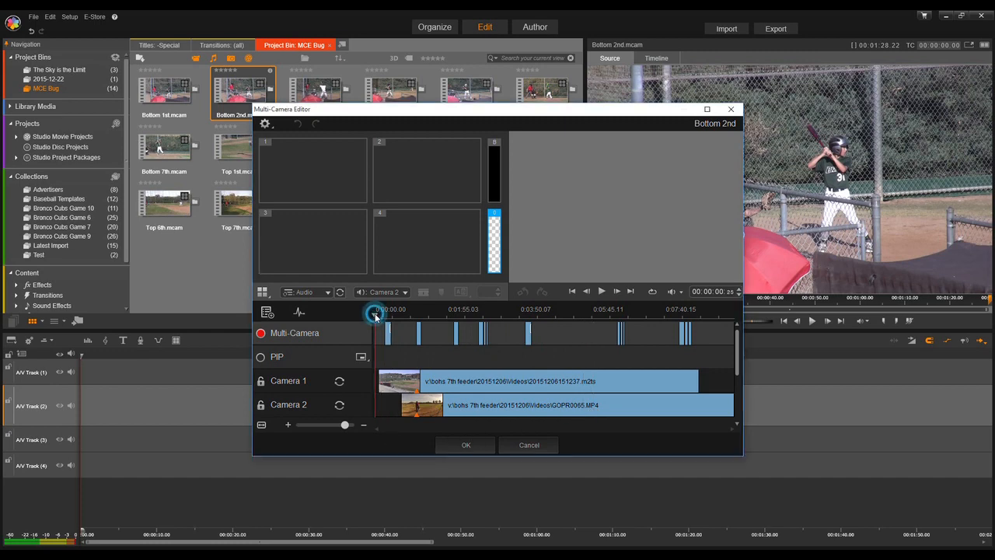
drag(378, 315, 680, 321)
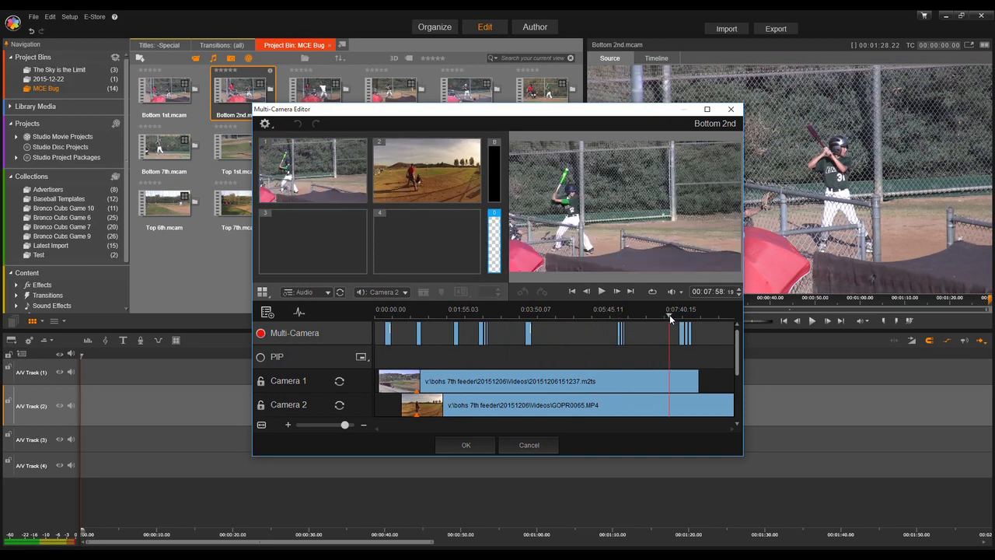
drag(673, 319, 679, 319)
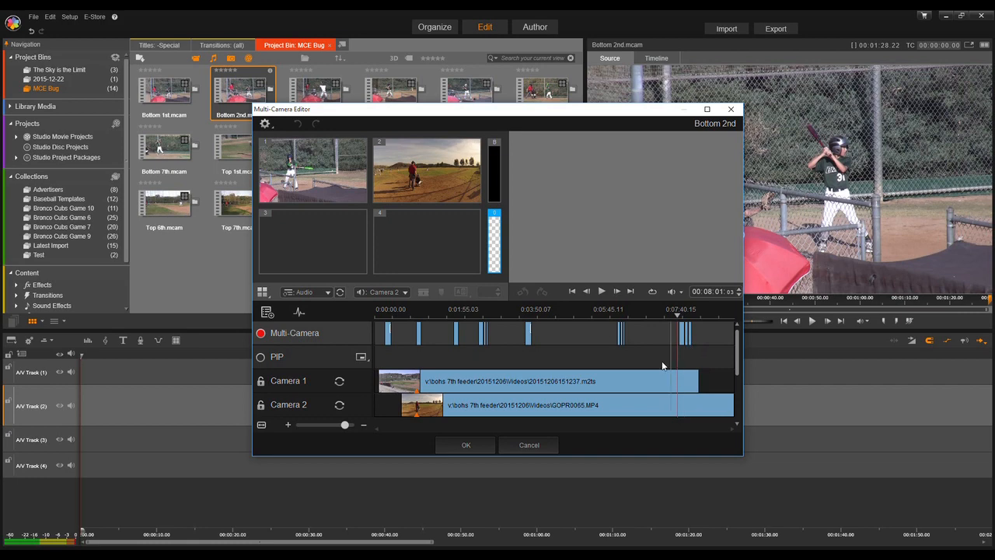
drag(515, 108, 474, 67)
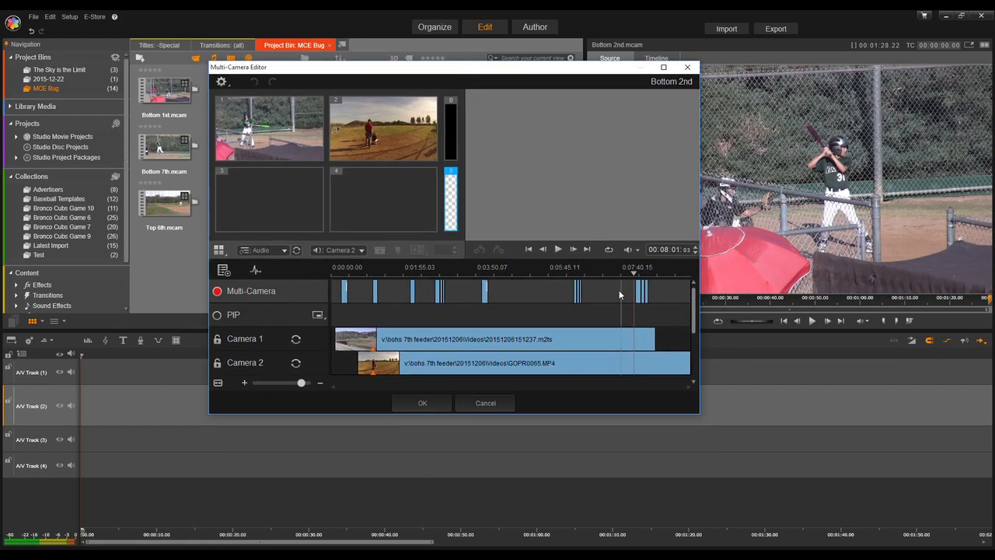
Play the last Camera 1 and Camera 2 cuts of the multi-camera edit, pause at the end and close the editor
click(558, 250)
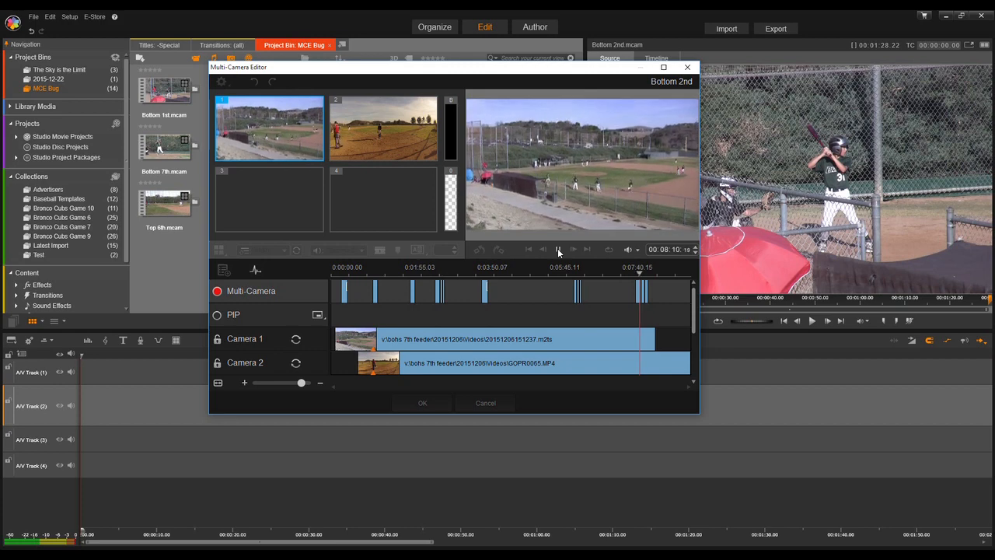
key(2)
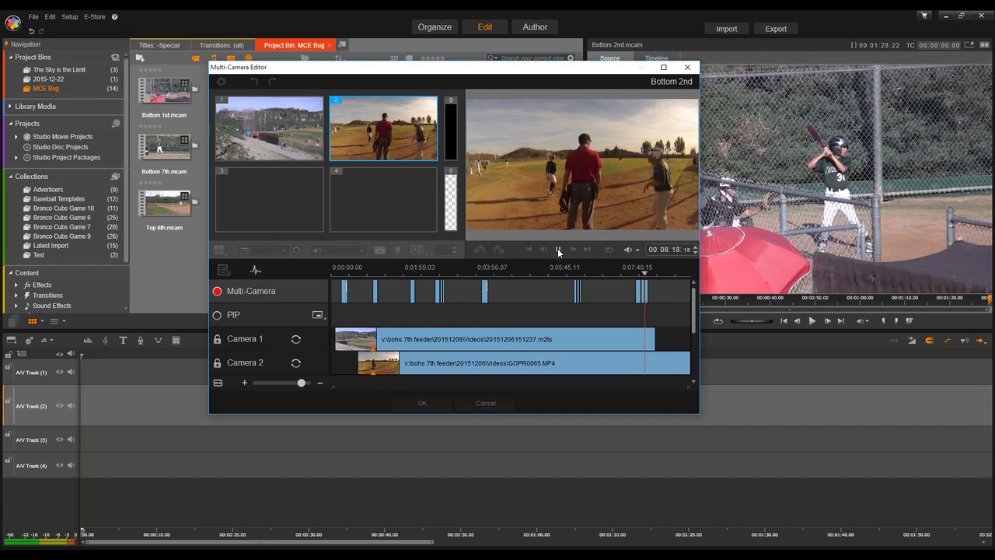
key(1)
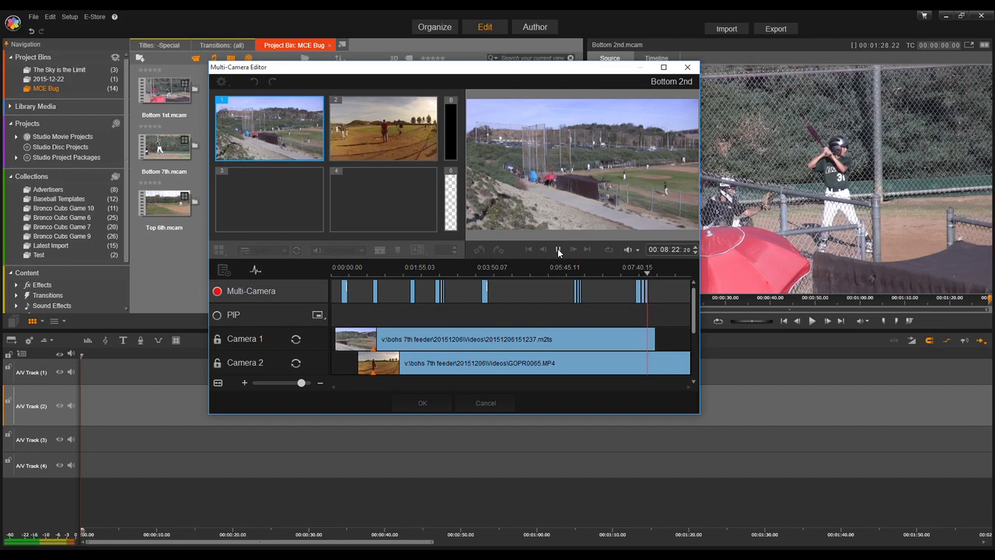
click(557, 249)
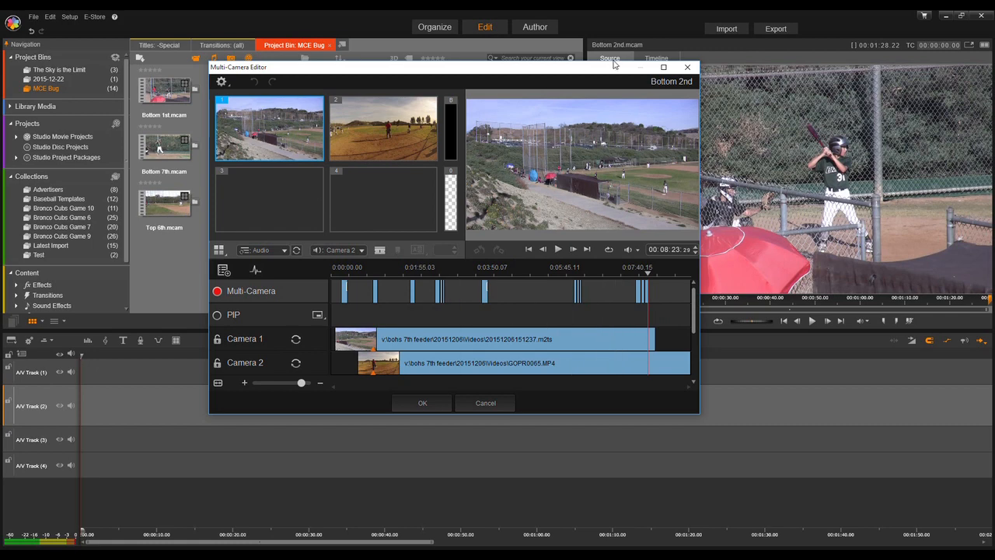
click(688, 70)
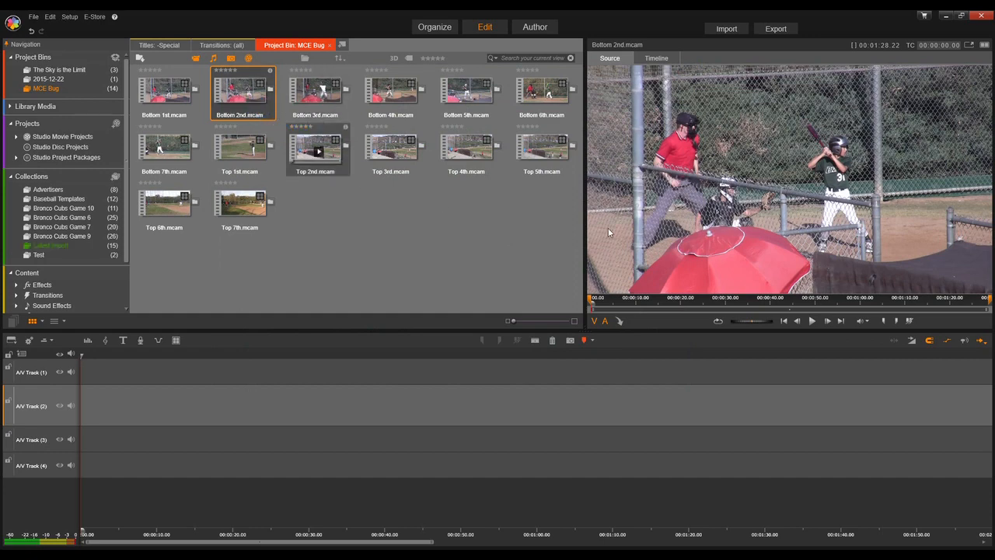
Preview the closing section of Bottom 2nd.mcam in the source player, pausing at about 00:01:26
drag(594, 301, 953, 301)
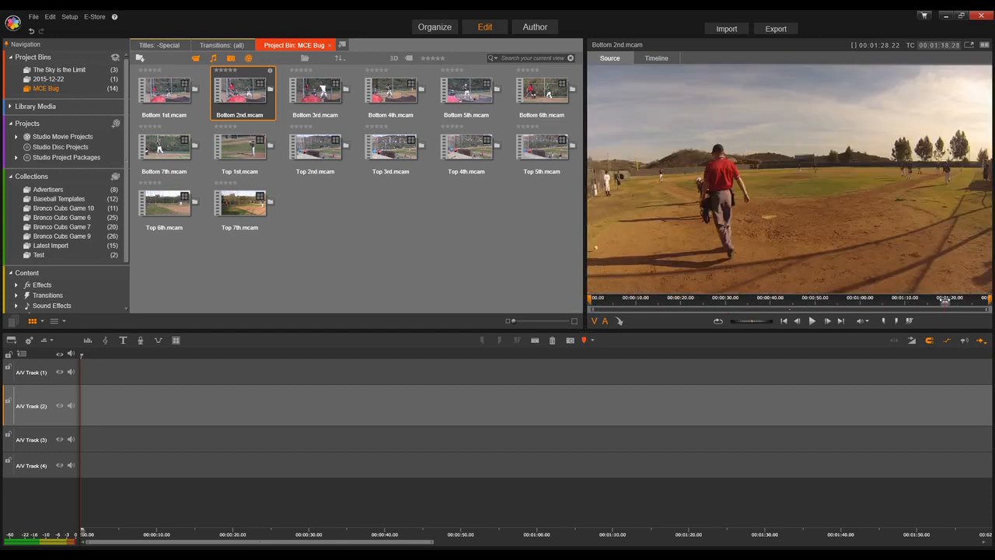
drag(936, 302, 903, 301)
click(812, 321)
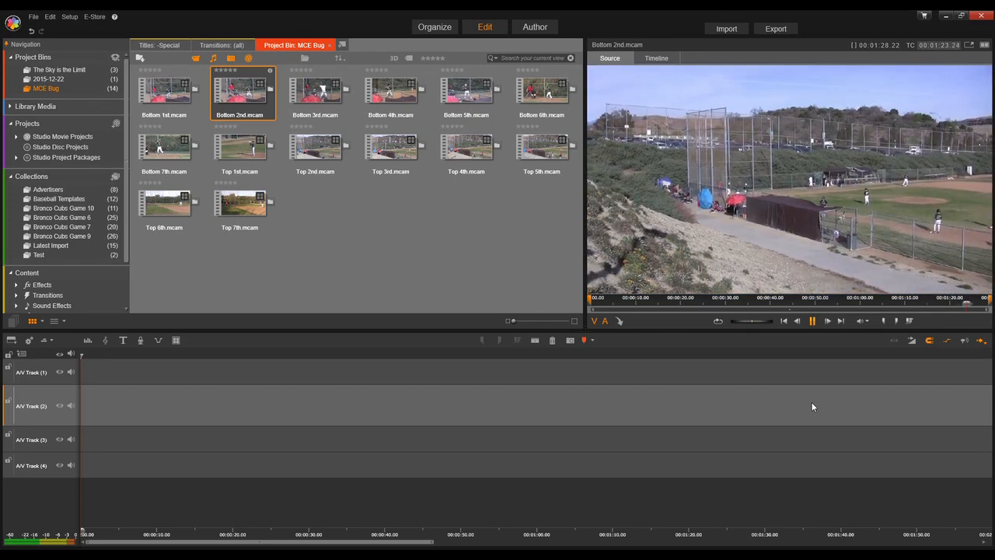
click(813, 322)
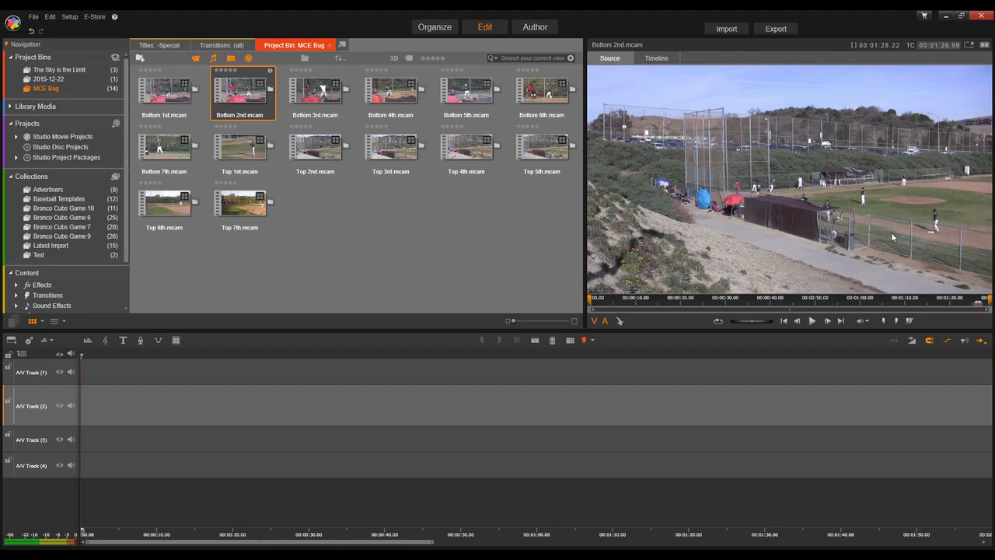
Place Bottom 2nd.mcam at the start of A/V Track (2)
click(270, 112)
drag(256, 101, 90, 409)
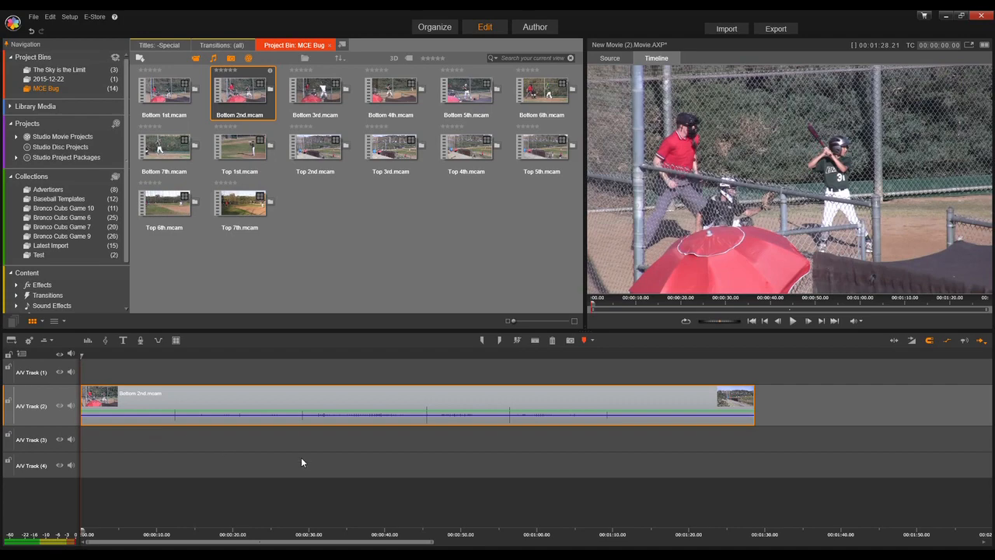
Scrub through the Bottom 2nd.mcam clip on the timeline, examining the camera cuts up to its end
drag(83, 534, 643, 538)
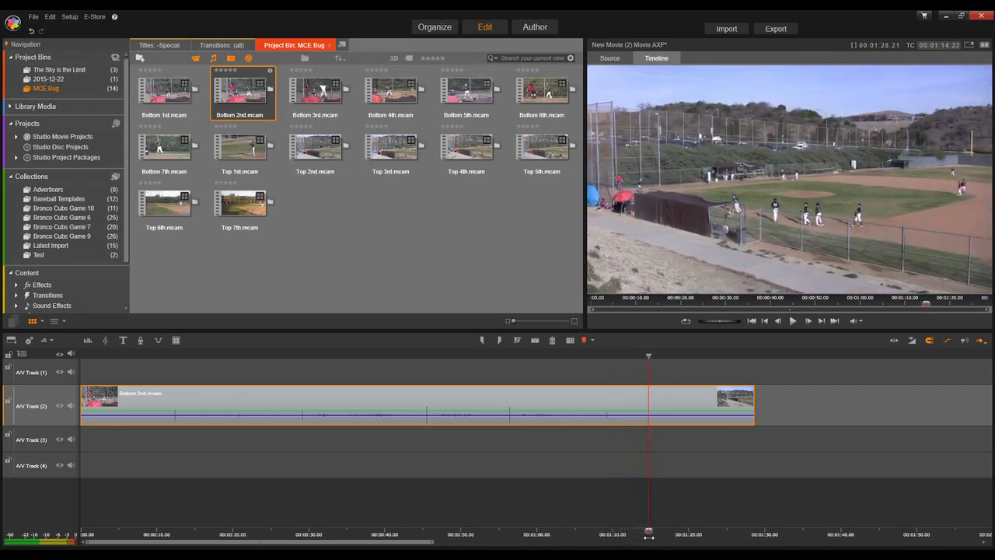
drag(660, 533, 664, 533)
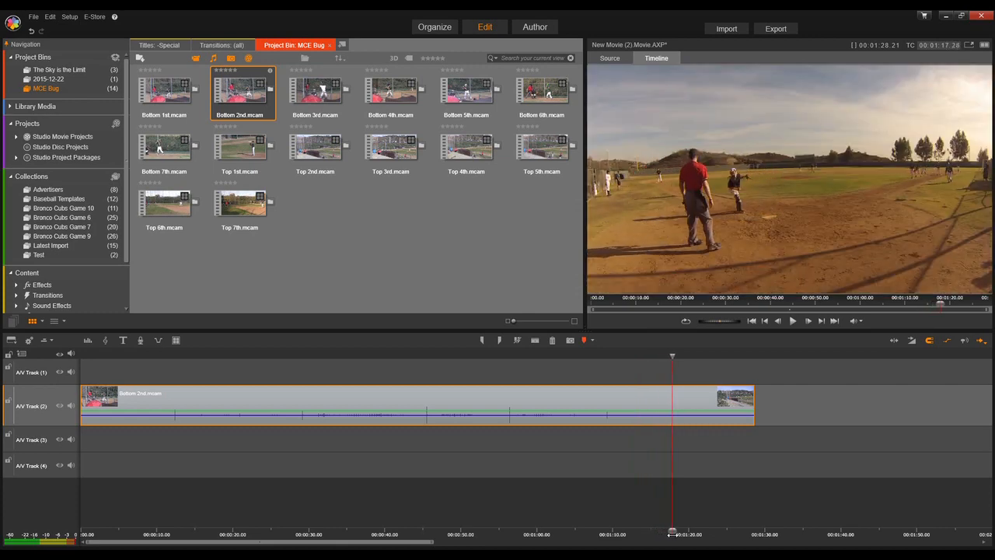
drag(675, 534, 692, 534)
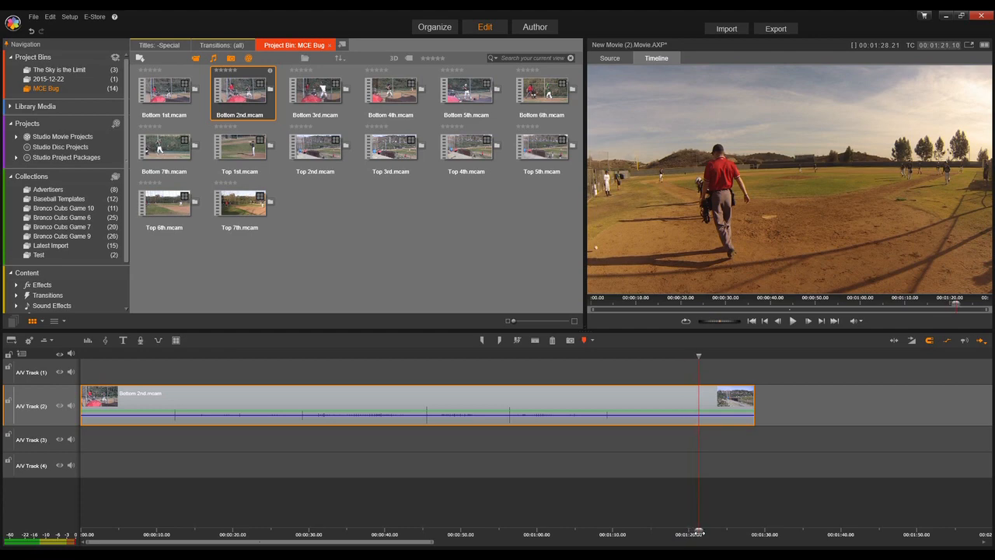
drag(707, 532, 710, 531)
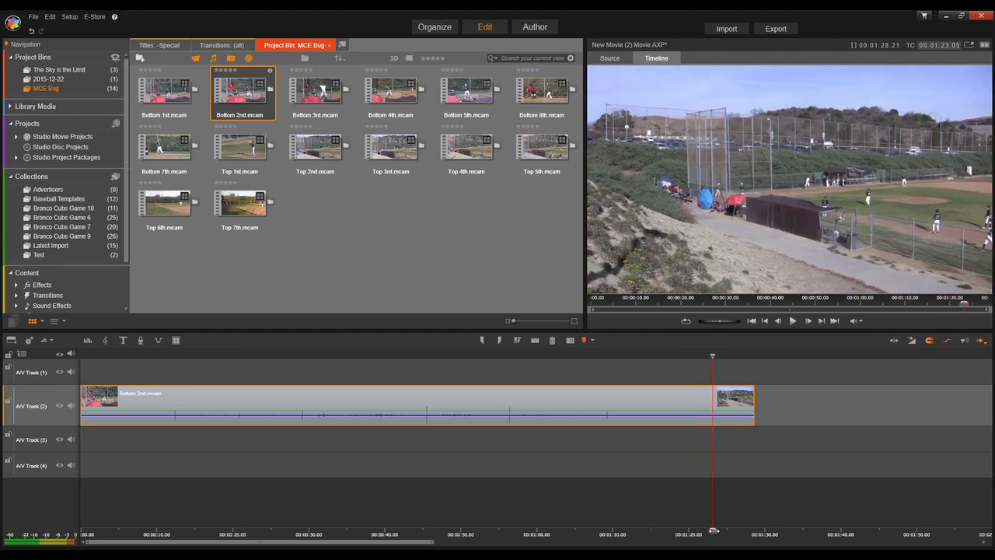
drag(729, 530, 358, 527)
drag(363, 527, 568, 532)
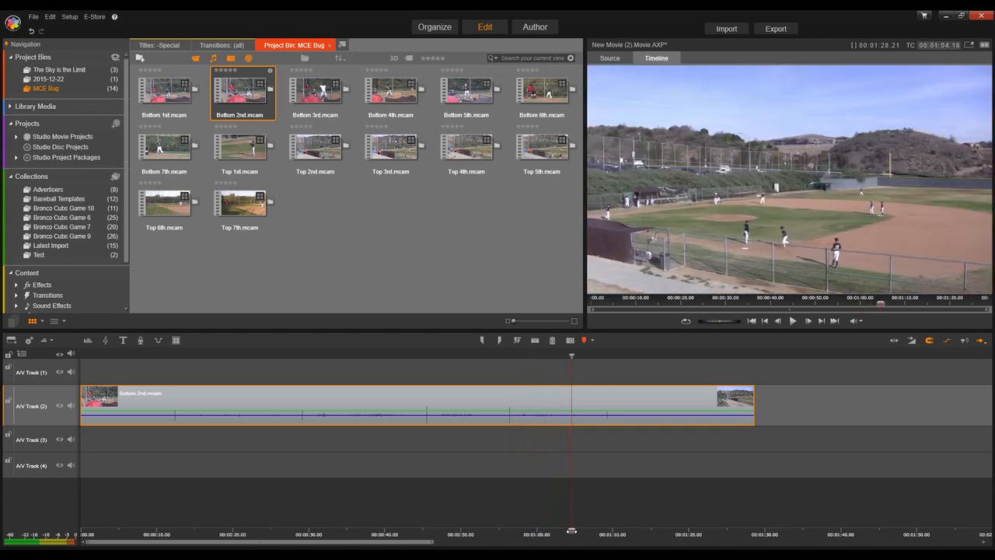
drag(586, 532, 752, 533)
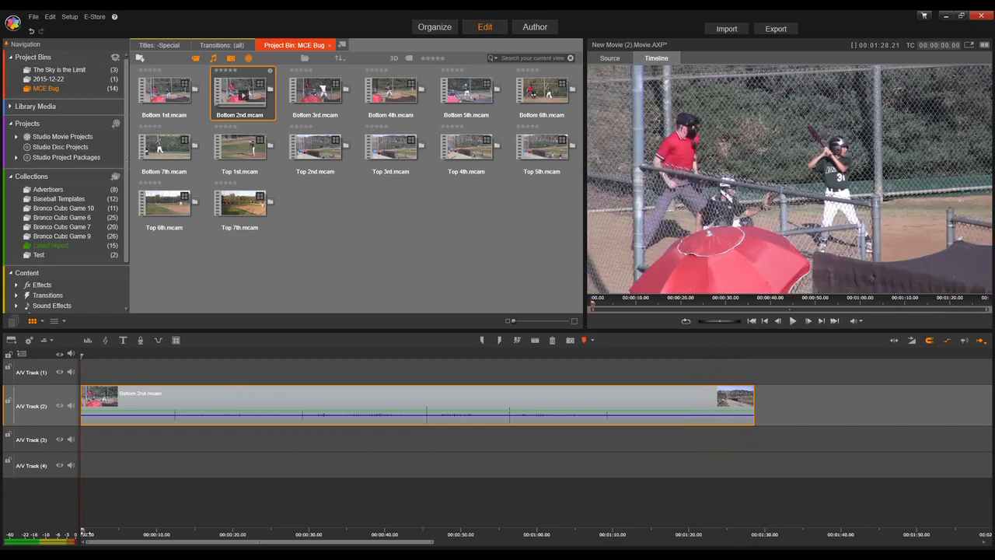
Open the nested tracks of the Bottom 2nd.mcam timeline clip and examine the camera segments near the end, scrubbing to about 00:01:12
drag(81, 532, 630, 531)
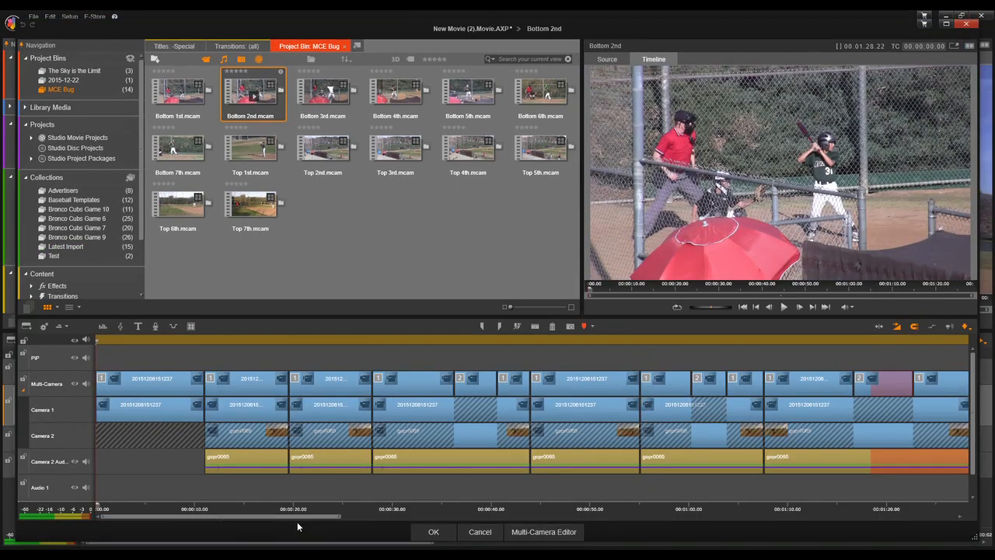
drag(300, 522, 457, 520)
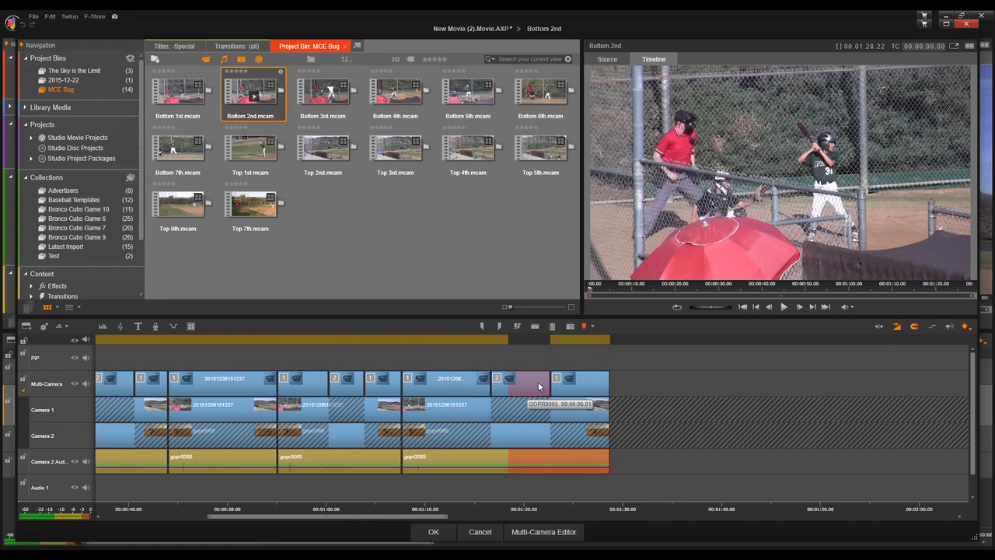
click(452, 508)
drag(451, 504, 477, 525)
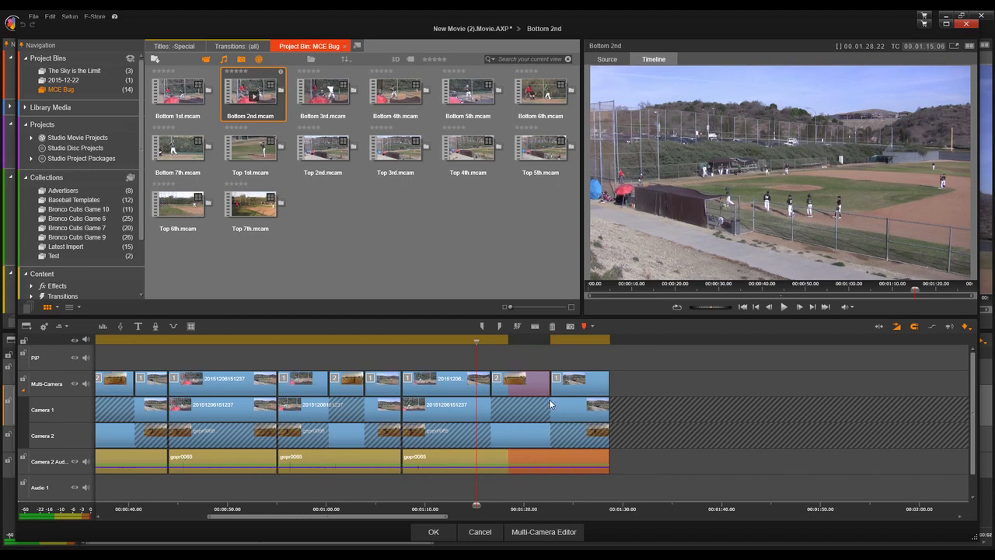
drag(476, 506, 454, 492)
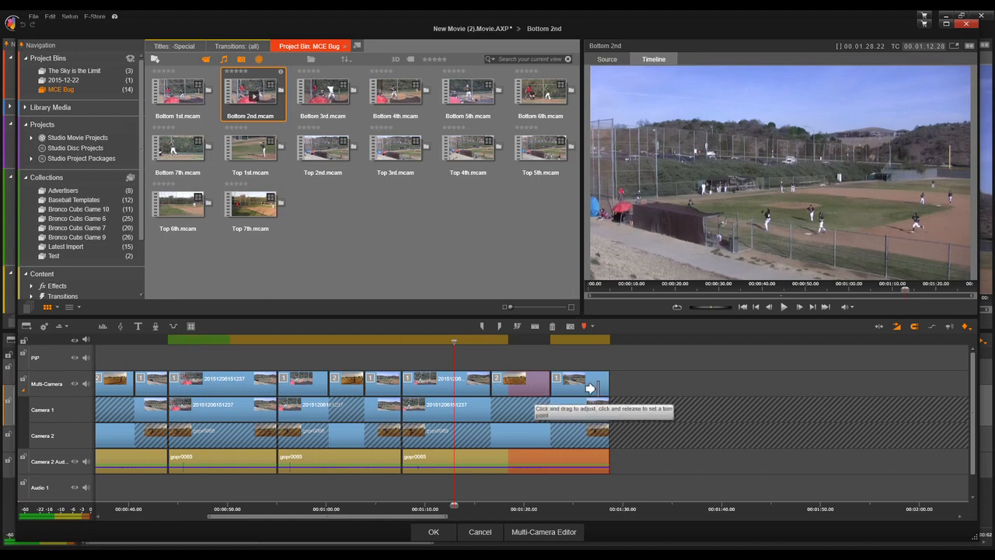
Leave the nested clip view without saving and delete the Bottom 2nd.mcam clip from the timeline
click(480, 533)
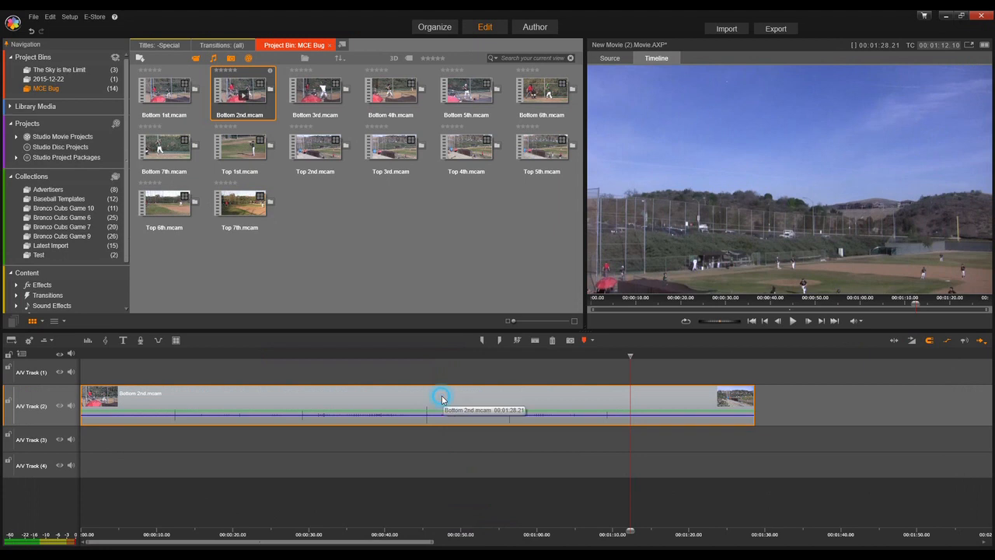
key(Delete)
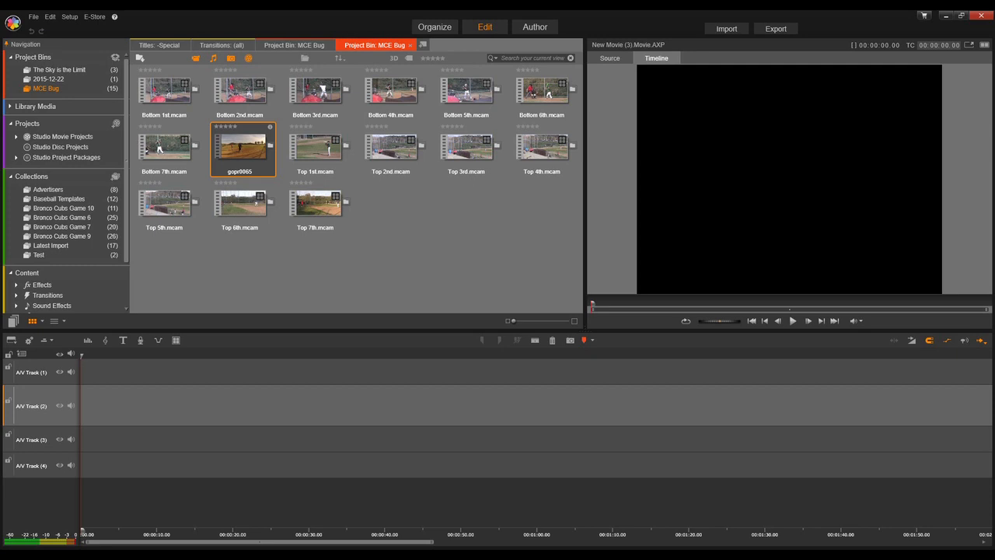
Preview the gopr0065 clip in the source player from about 00:08:46 and pause at about 00:08:57
click(267, 167)
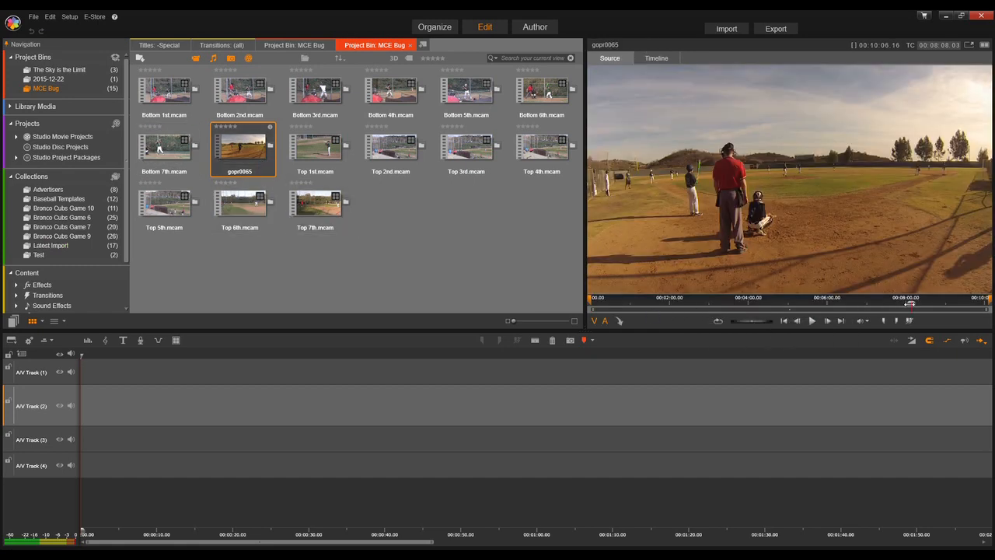
drag(910, 303, 937, 302)
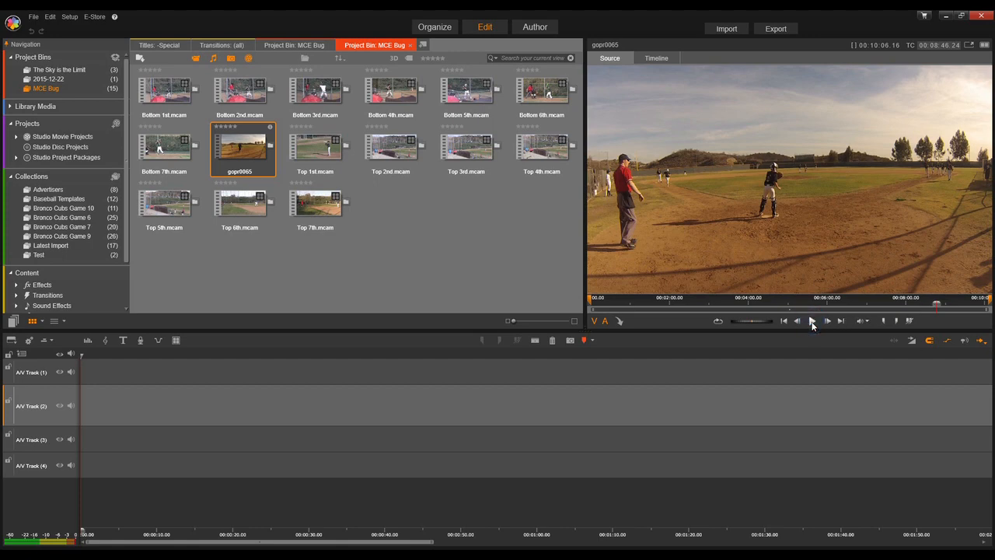
click(812, 321)
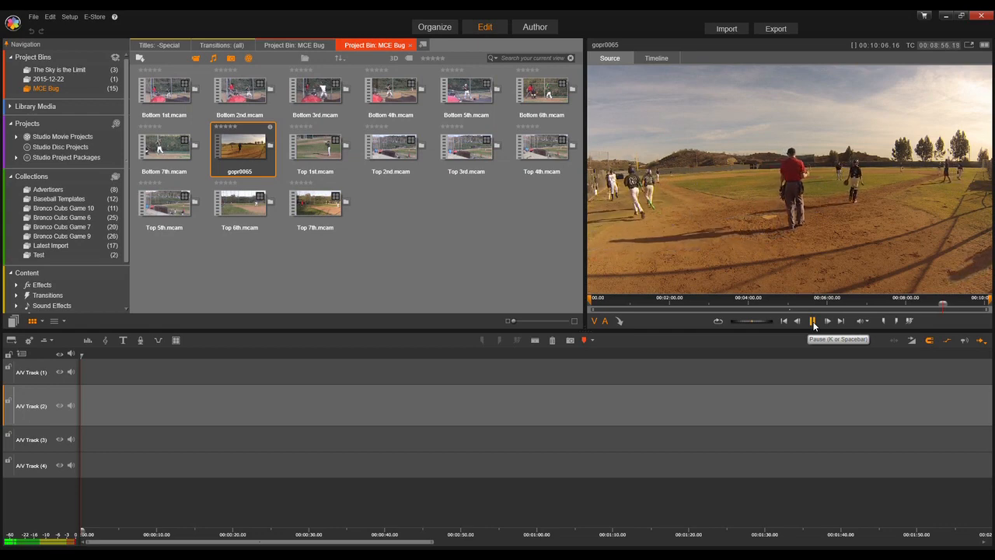
click(813, 322)
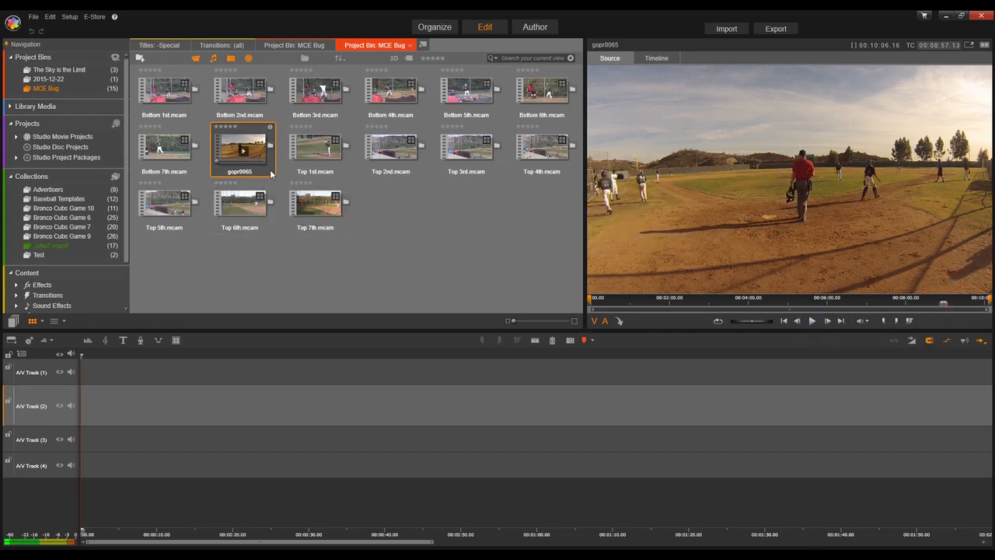
Add gopr0065 to A/V Track (2) and move the playhead to about 00:08:56 near the clip's end
drag(272, 175, 225, 415)
drag(199, 546, 863, 549)
click(502, 529)
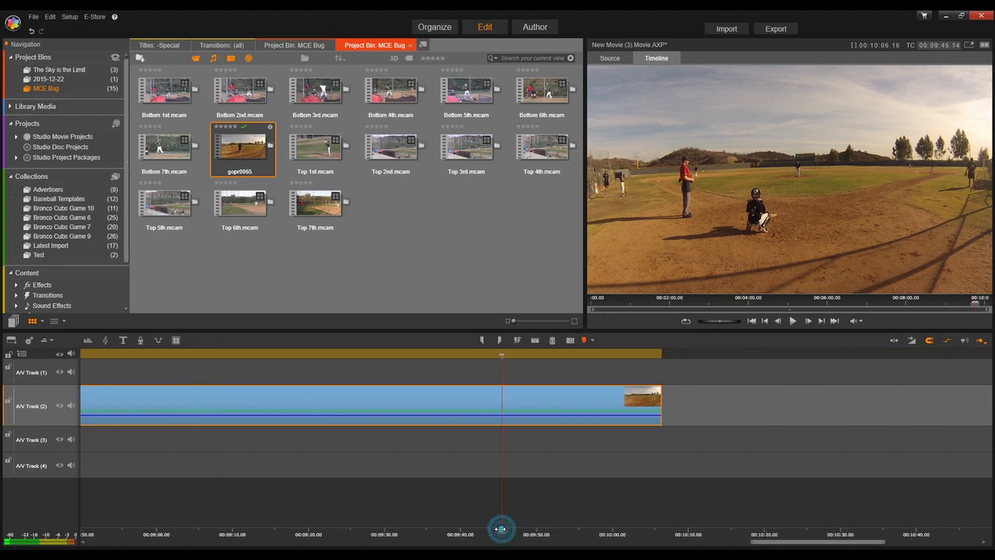
drag(502, 530, 129, 533)
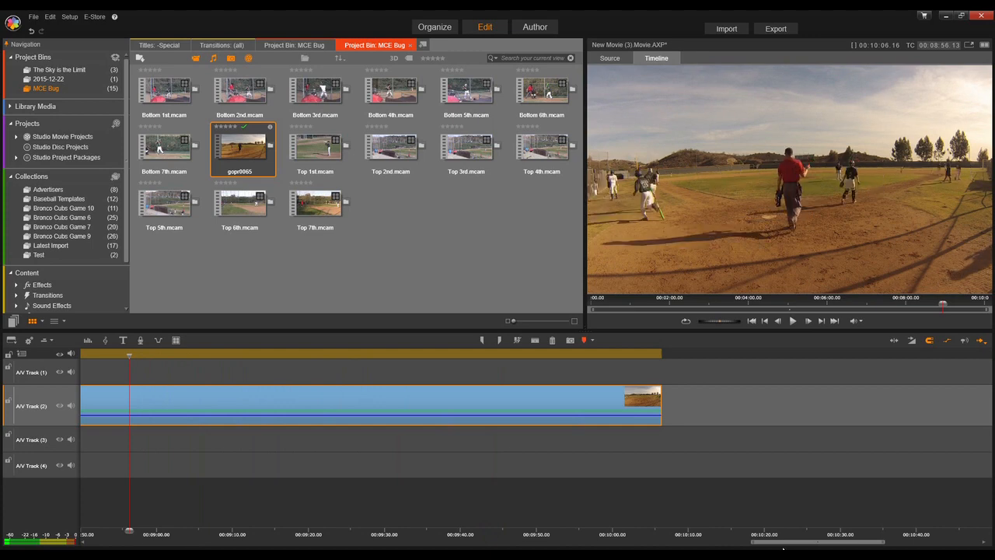
Play the gopr0065 clip on the timeline from about 00:08:46 and pause at about 00:08:55
drag(785, 546, 668, 541)
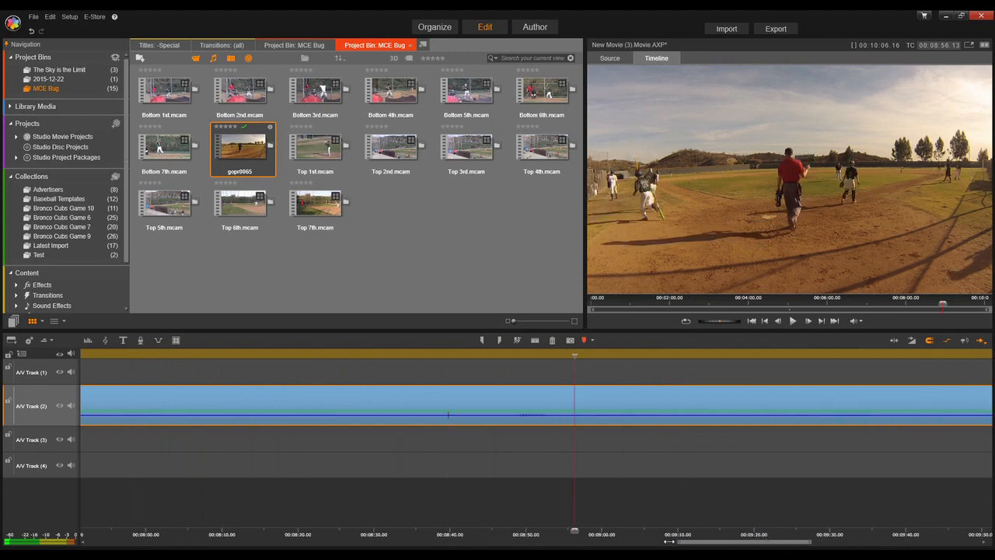
drag(576, 530, 499, 531)
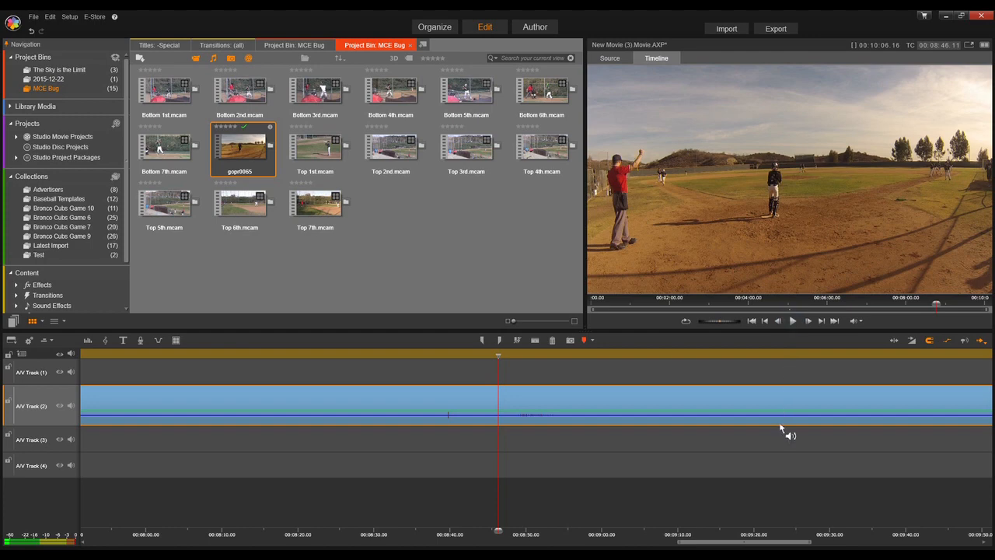
key(space)
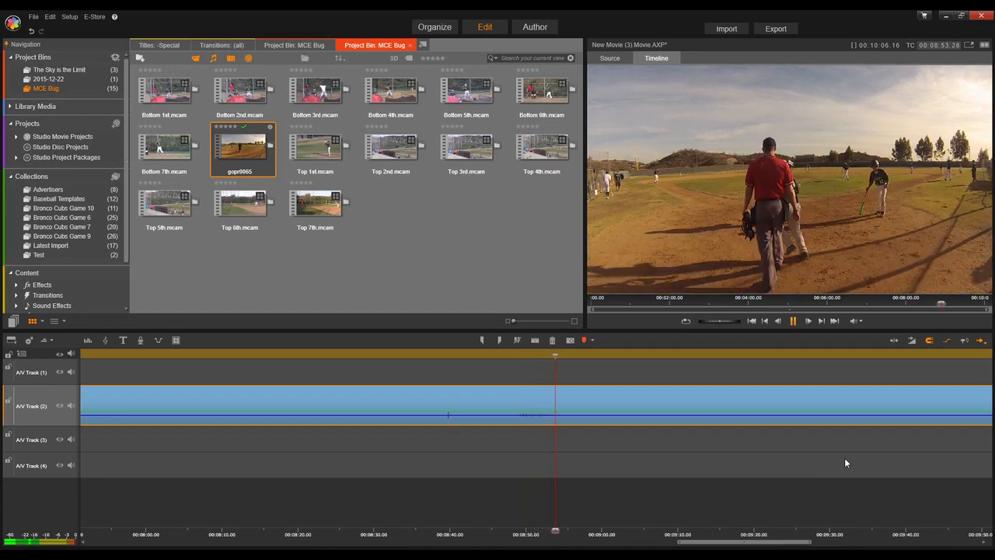
click(794, 320)
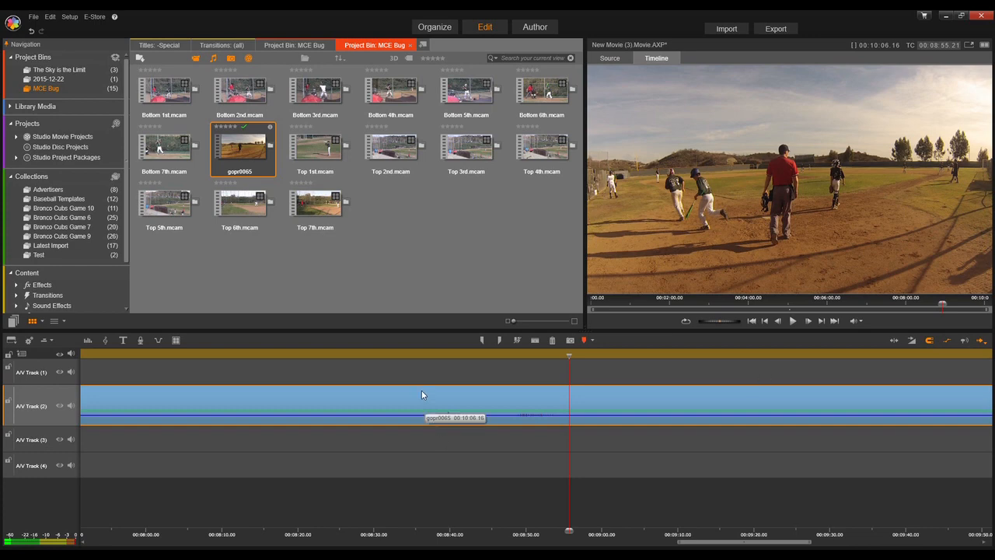
Delete the gopr0065 clip from the timeline and scrub the Bottom 2nd.mcam timeline clip back to about 00:01:18
key(Delete)
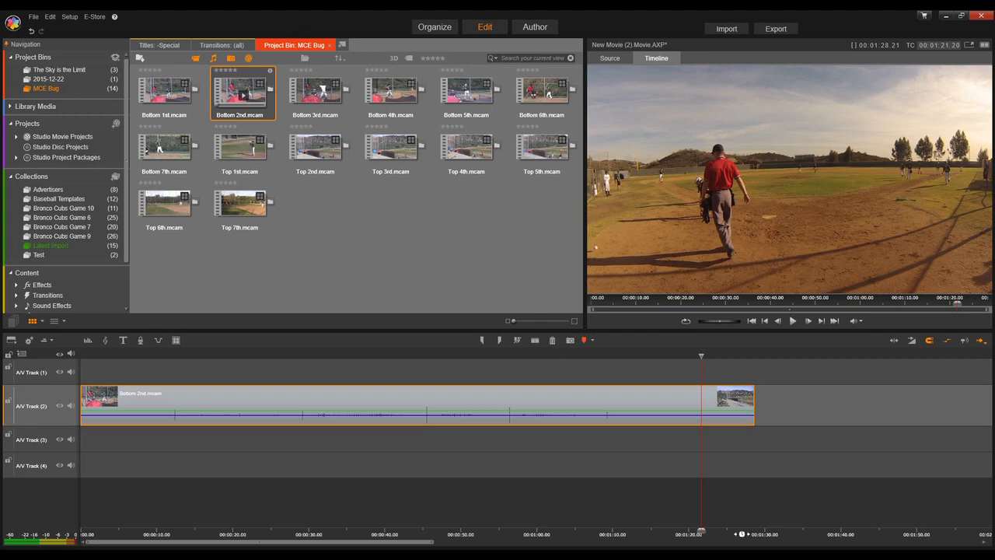
drag(741, 534, 670, 532)
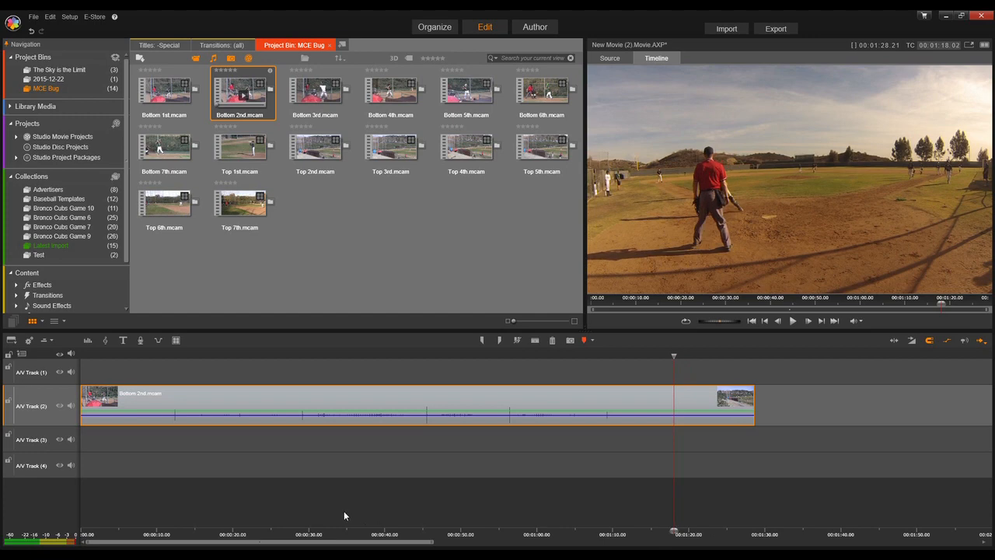